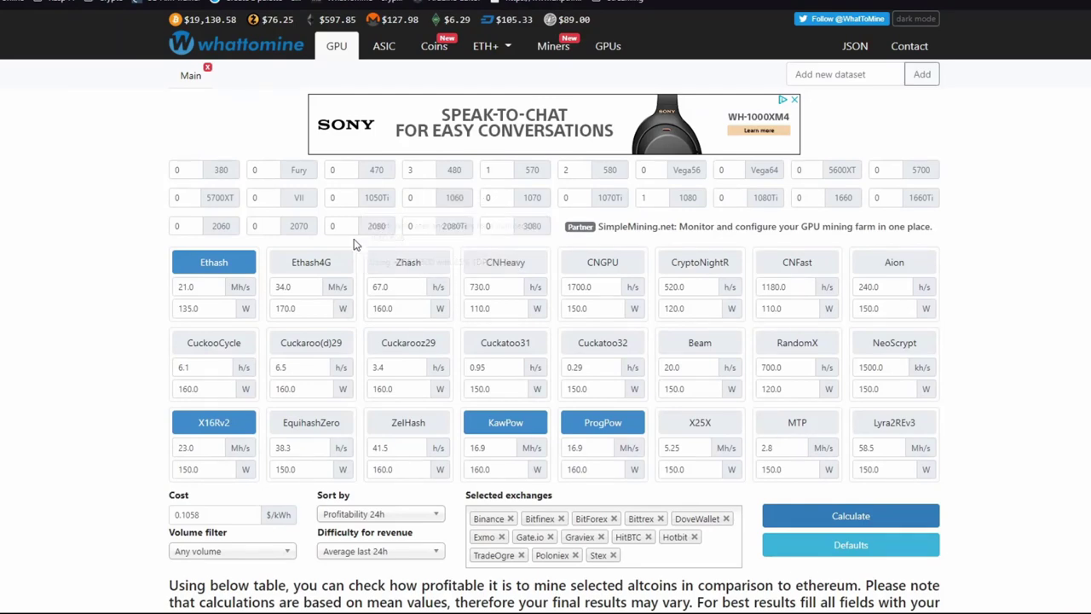
Step: Load the preset hash rates and power figures for one 1080 card and clear that preset
scroll(106, 220, down, 2)
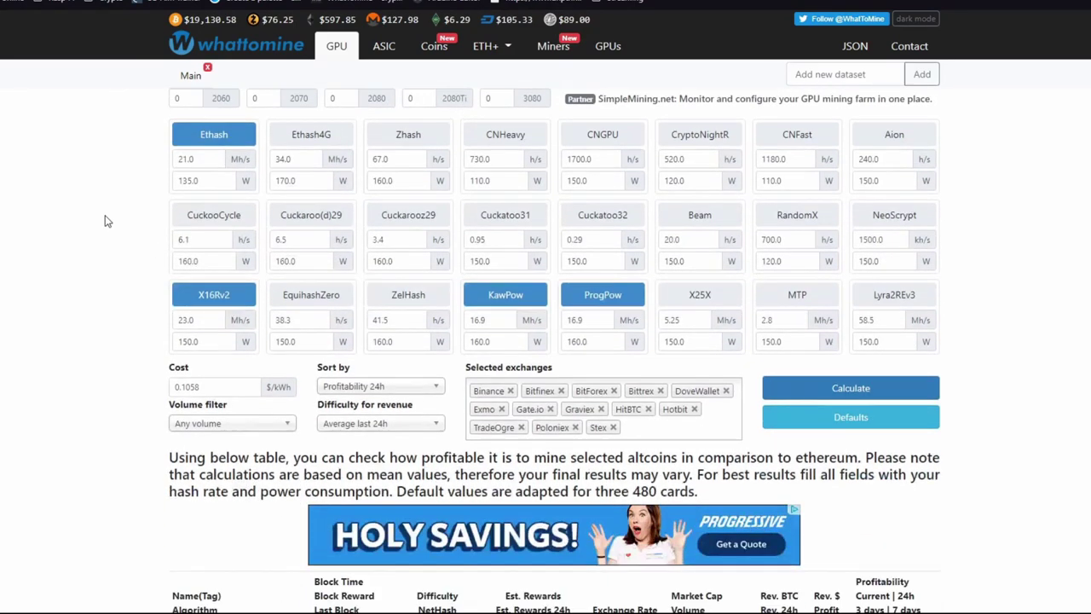
scroll(107, 221, up, 2)
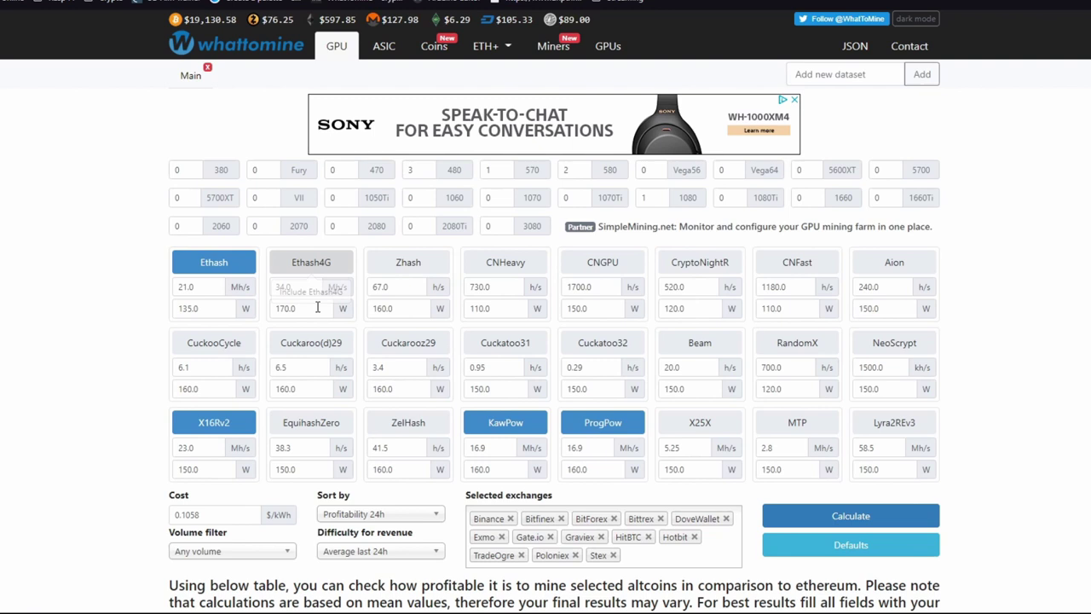
click(684, 198)
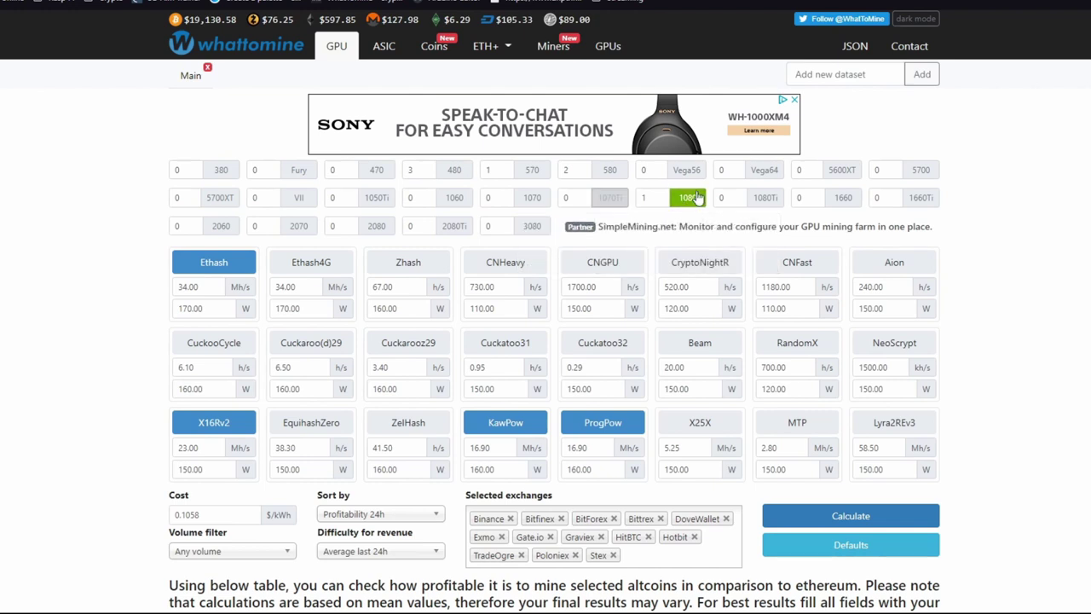
double_click(645, 197)
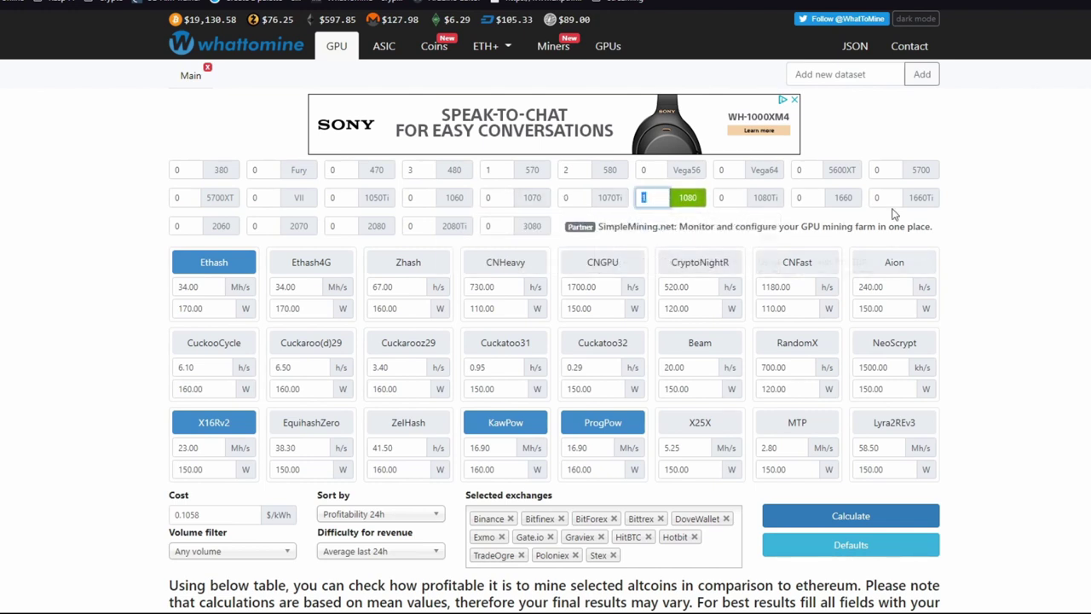
click(688, 197)
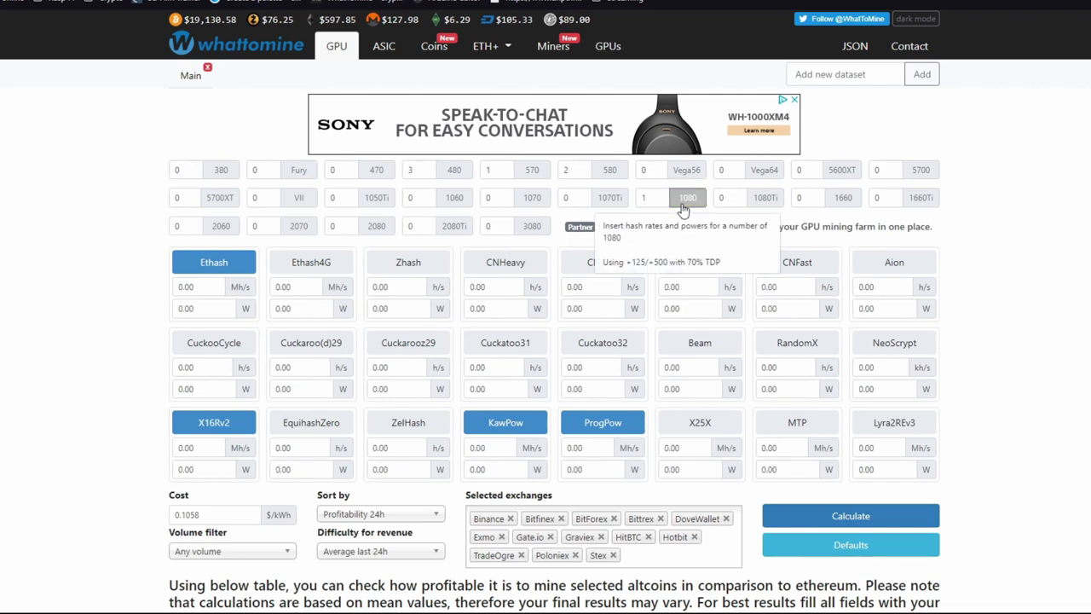
Step: Set the 580 card count to 3 and load the preset hash rates for the 580 cards and the single 570
double_click(566, 170)
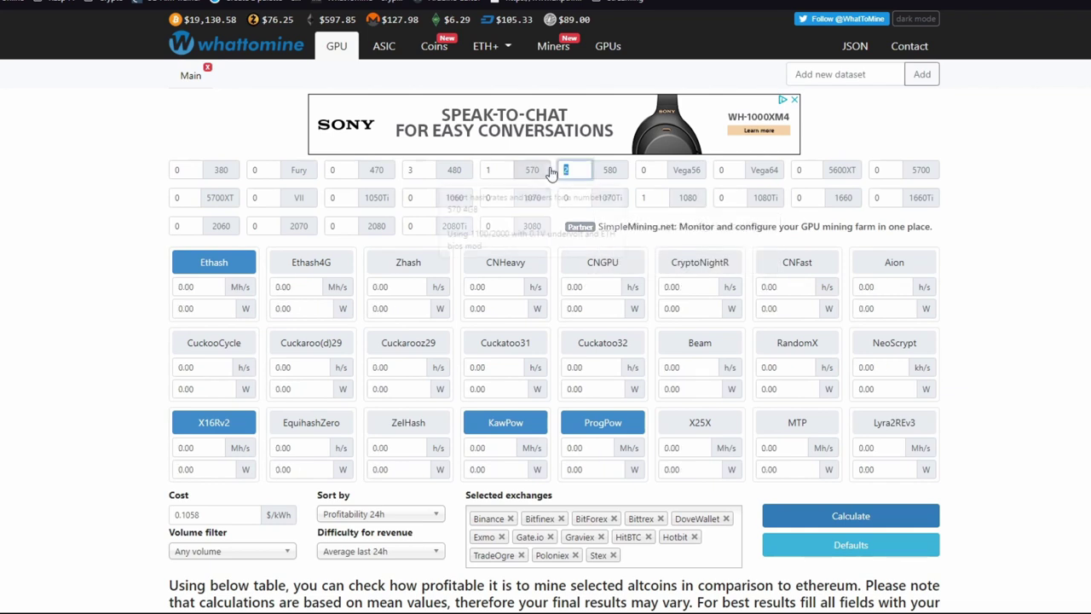
text(3)
click(610, 170)
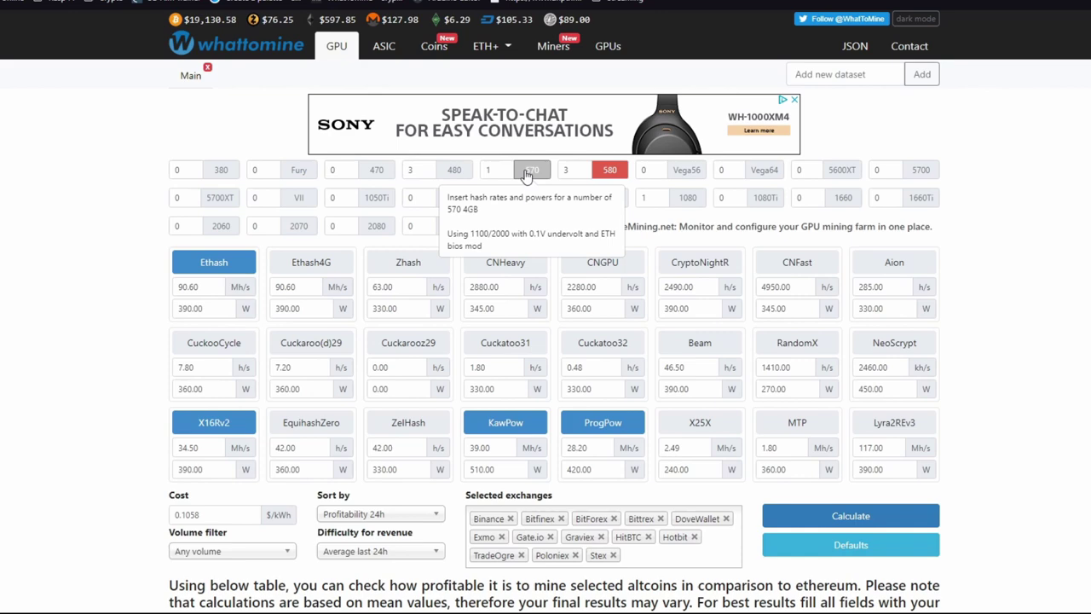
click(528, 170)
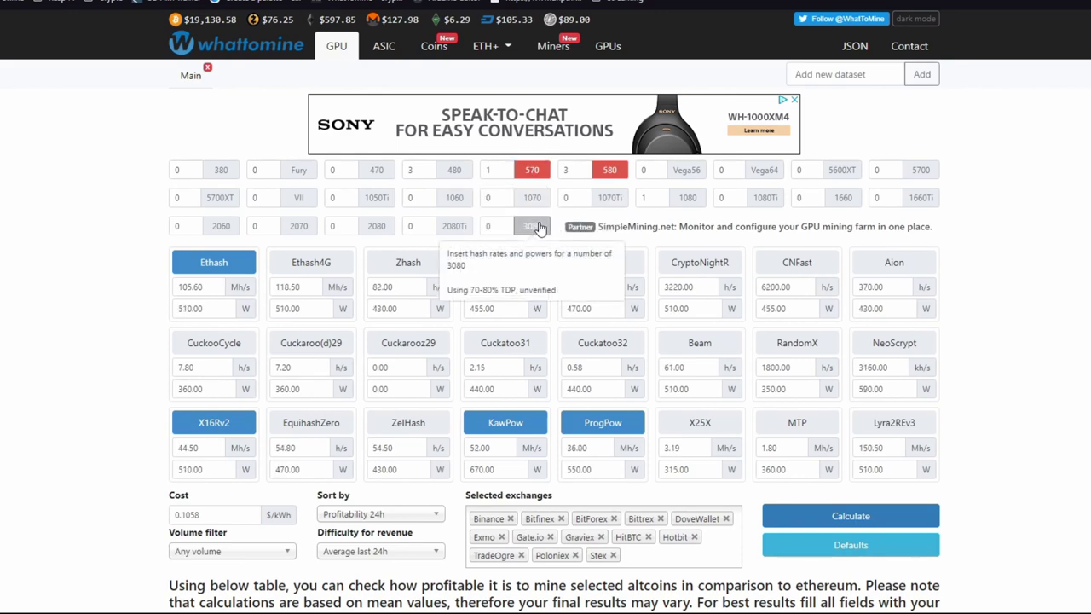
Step: Calculate the profitability with the existing electricity cost and examine the profit in the Ethereum row
scroll(192, 192, down, 1)
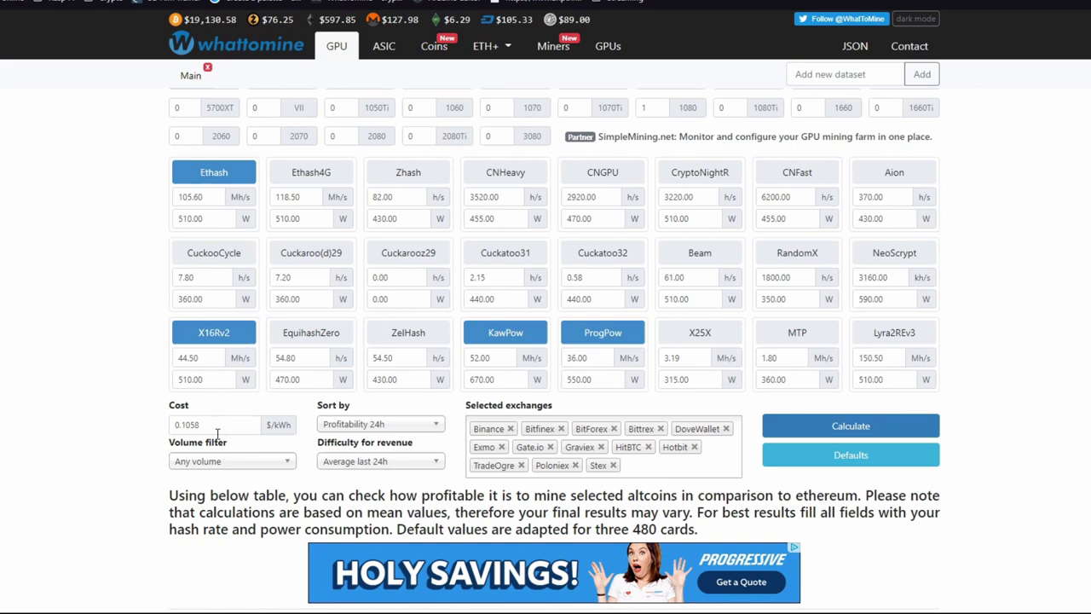
drag(216, 426, 170, 425)
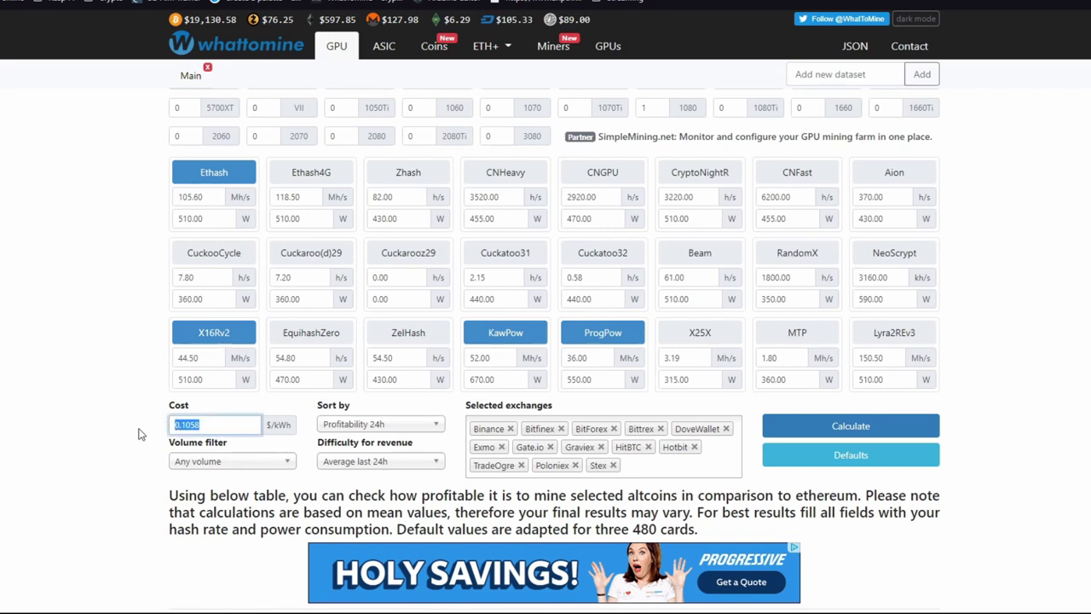
click(140, 428)
scroll(95, 399, down, 3)
scroll(88, 373, up, 3)
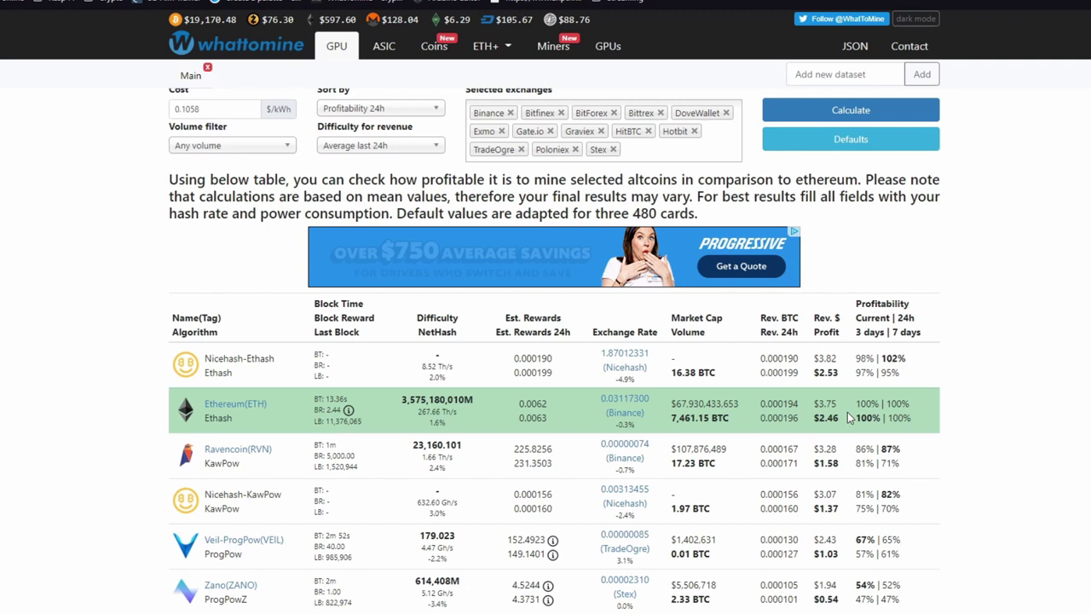
drag(842, 423, 821, 424)
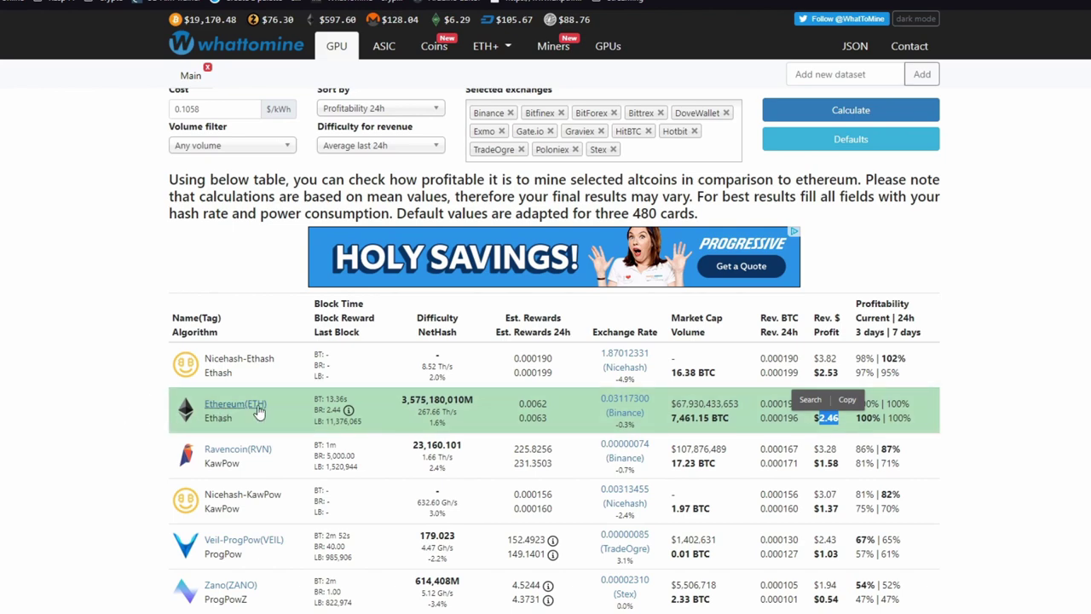
scroll(248, 410, up, 3)
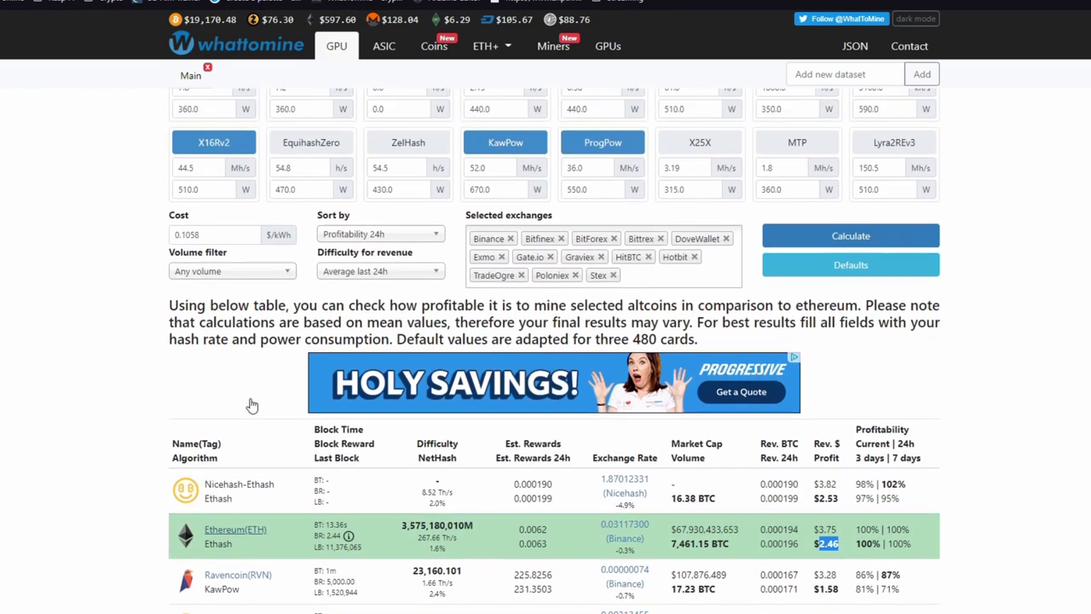
scroll(241, 401, down, 1)
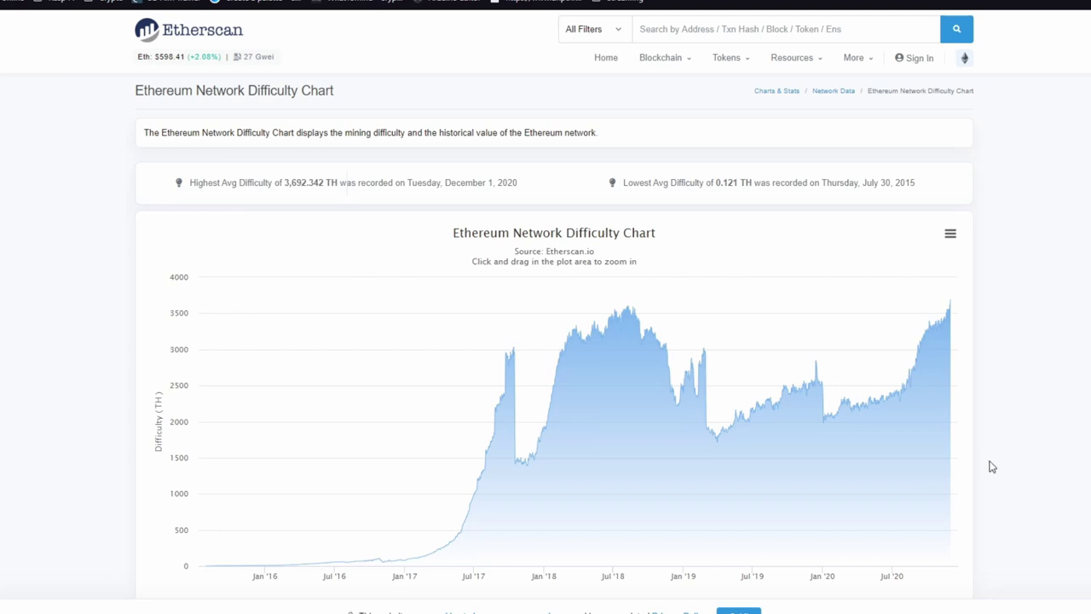
Step: Switch to Etherscan and examine the most recent stretch of the Ethereum Network Difficulty Chart
mouse_move(913, 436)
mouse_move(921, 342)
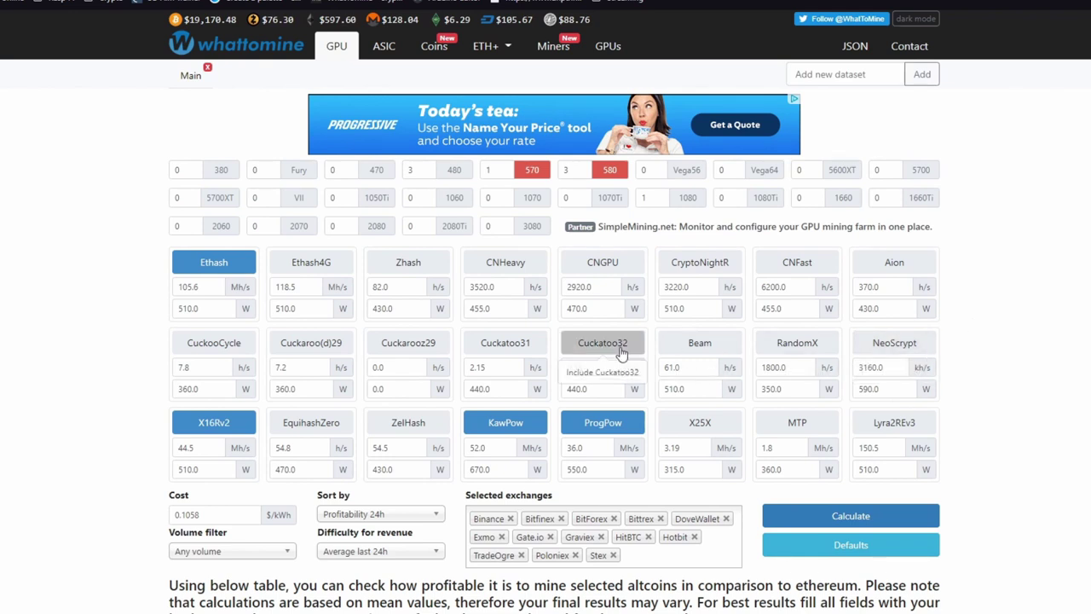
Step: On WhatToMine, set the Ethash hash rate to 21 Mh/s and its power to 135 W, and recalculate the profitability
click(209, 285)
double_click(209, 285)
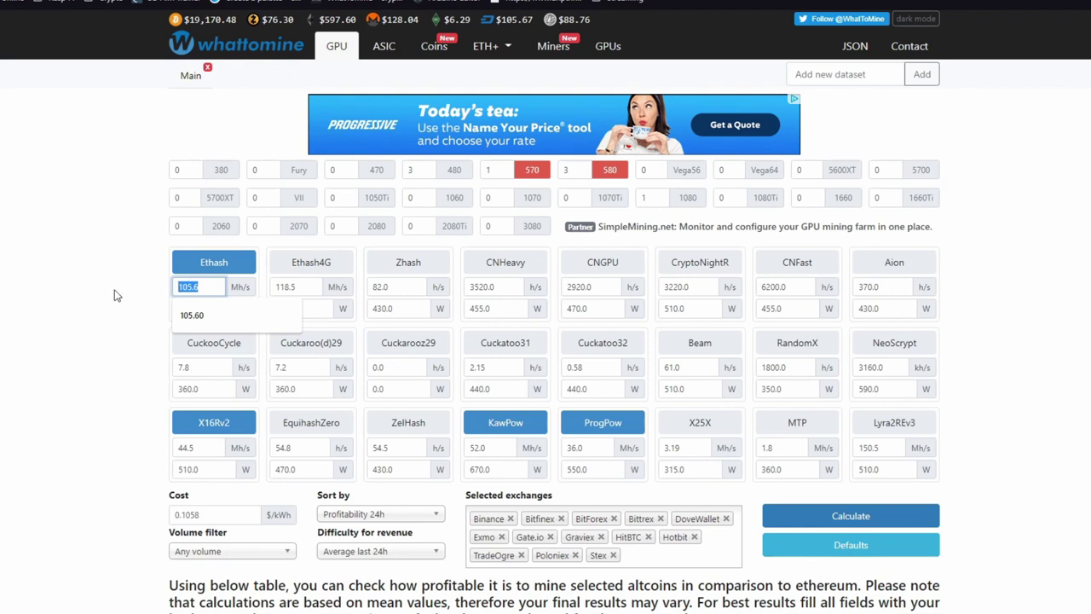
text(21)
click(181, 321)
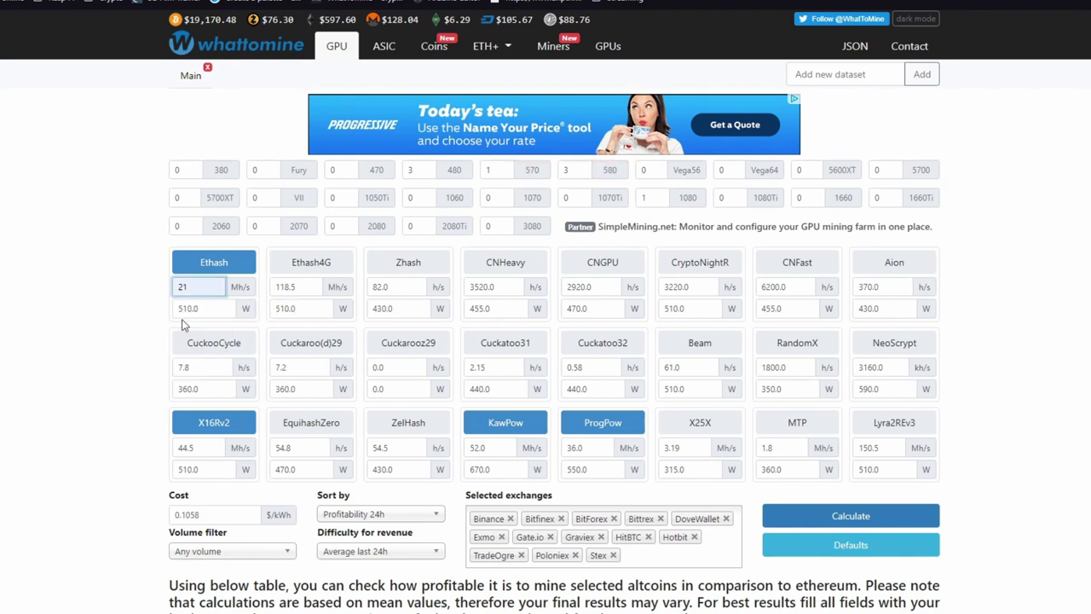
drag(208, 308, 174, 307)
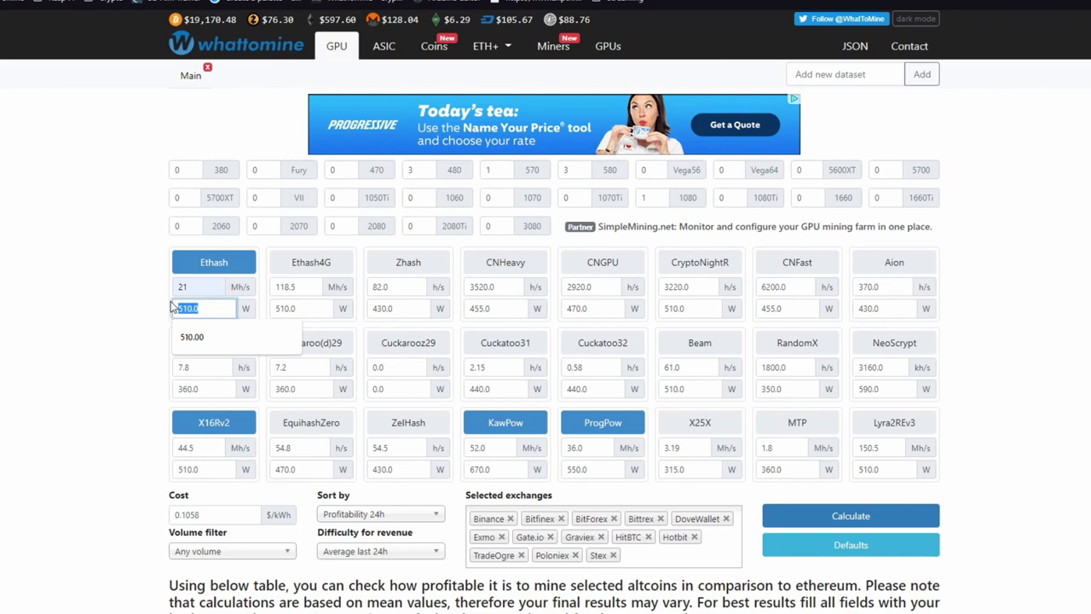
text(135)
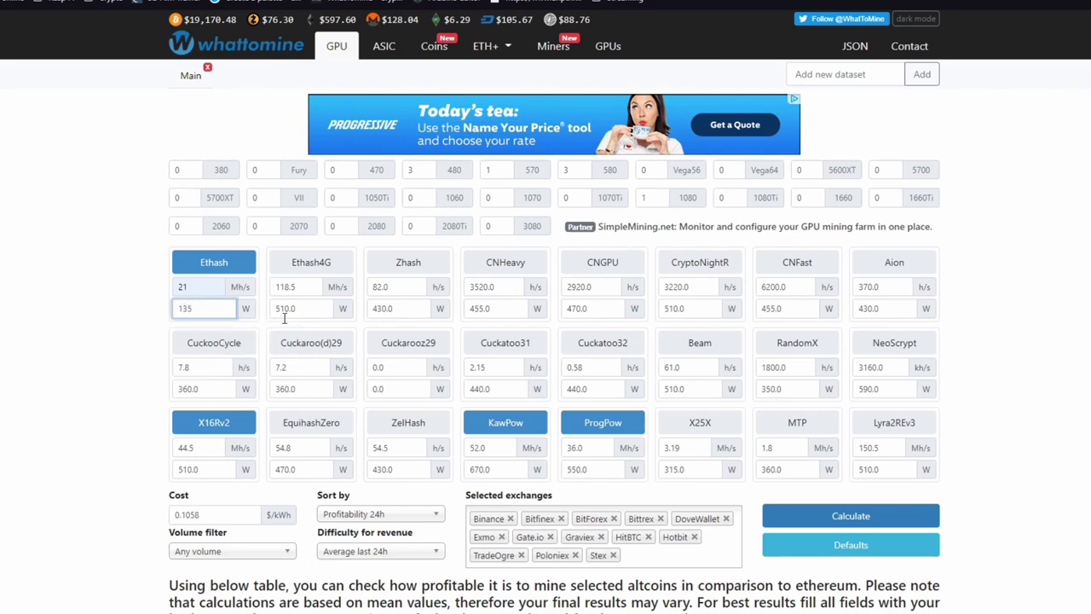
click(849, 515)
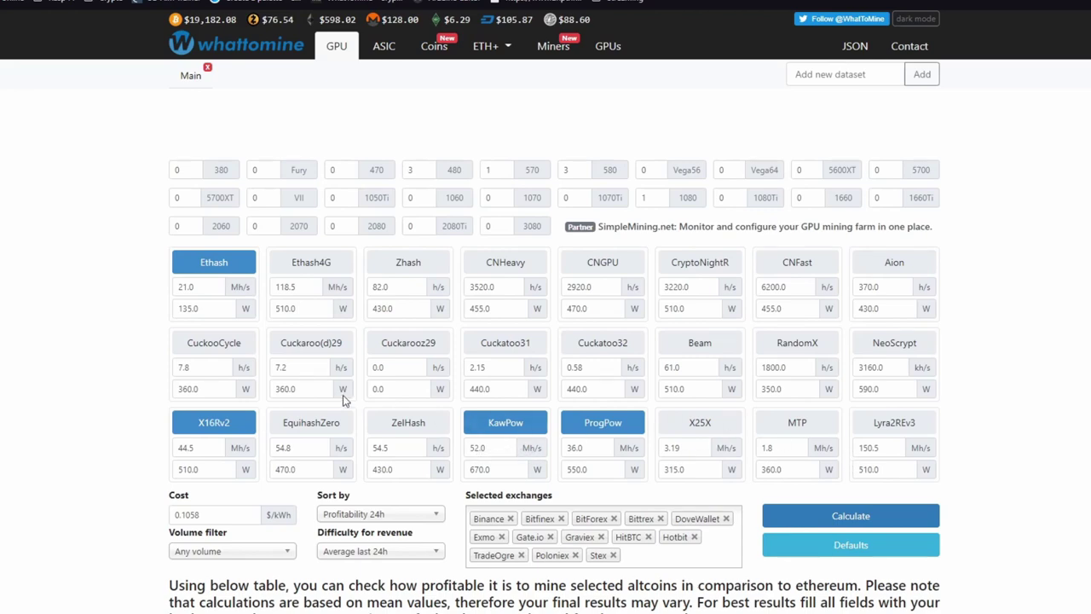
Step: Examine the Ethereum row's daily profit and estimated 24-hour rewards in the recalculated results
scroll(343, 394, down, 8)
scroll(320, 410, down, 1)
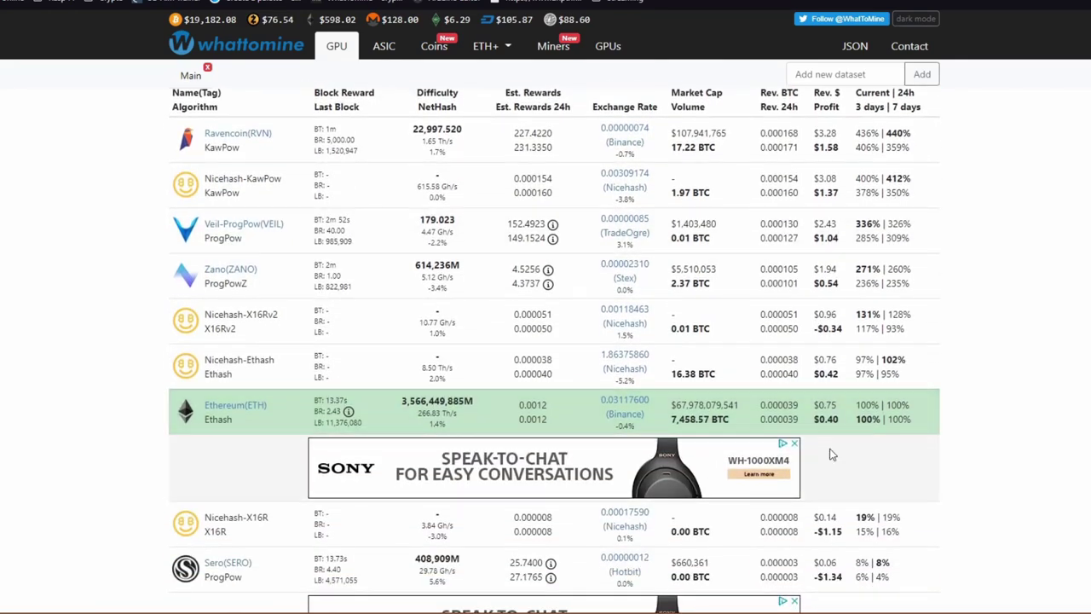
drag(840, 423, 819, 432)
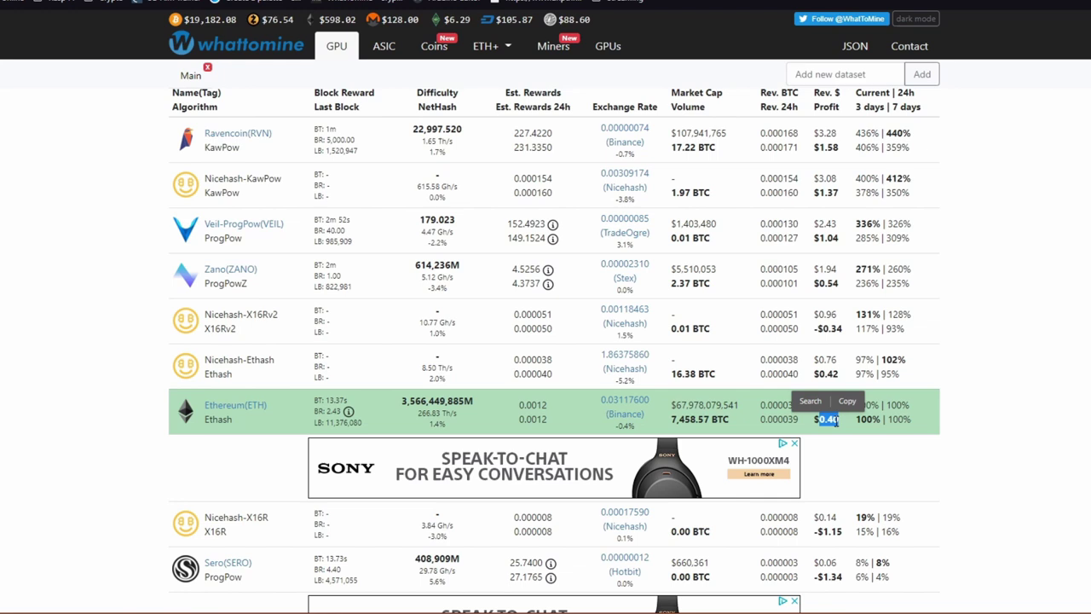
click(1076, 430)
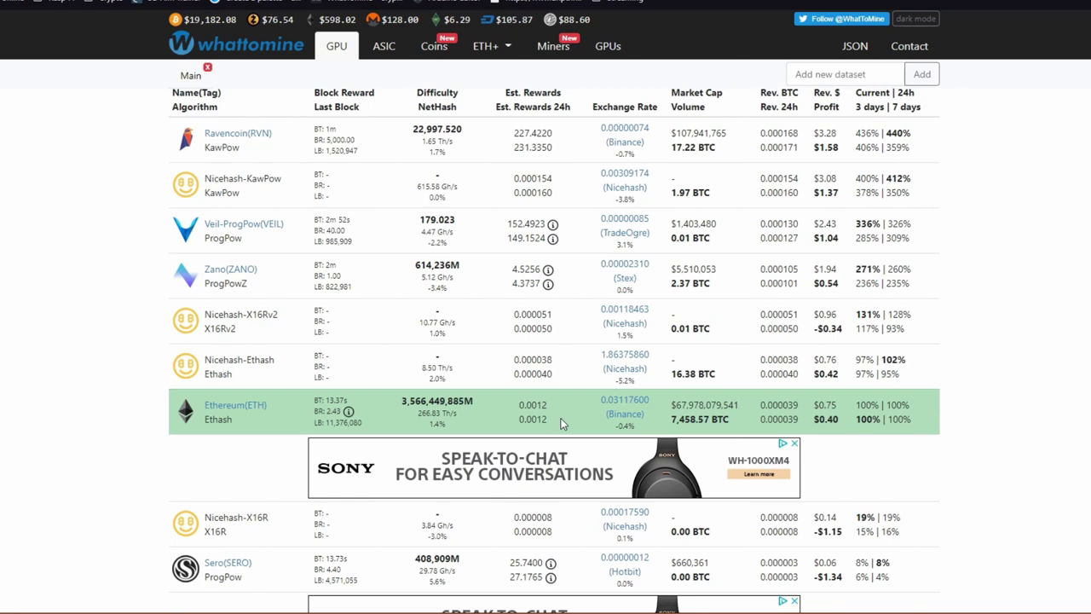
drag(549, 419, 520, 419)
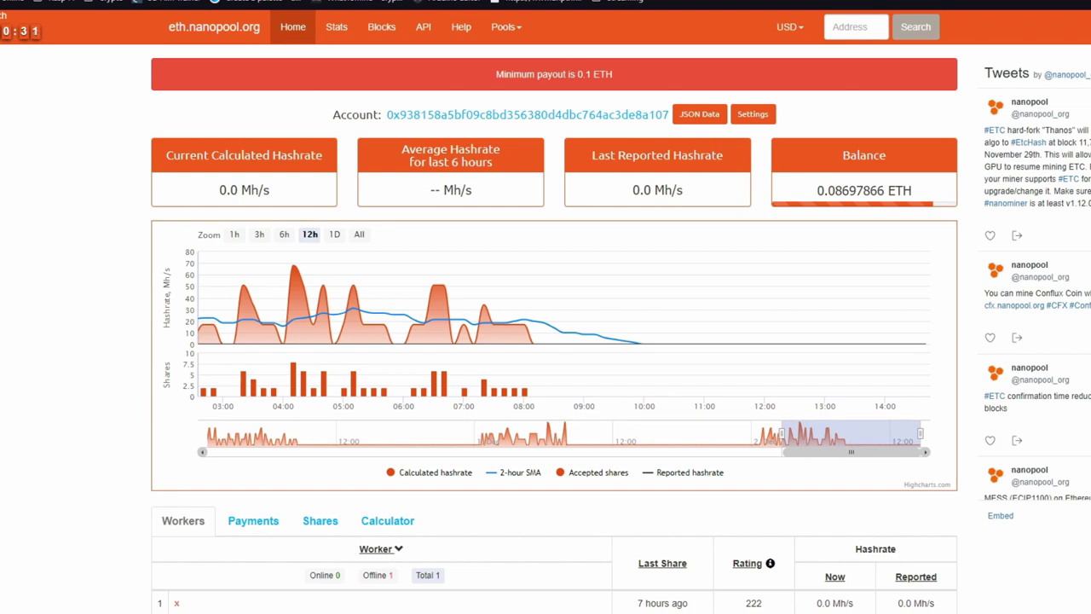
Step: Switch to the nanopool Ethereum account page and open its list of available pools
click(506, 27)
mouse_move(526, 28)
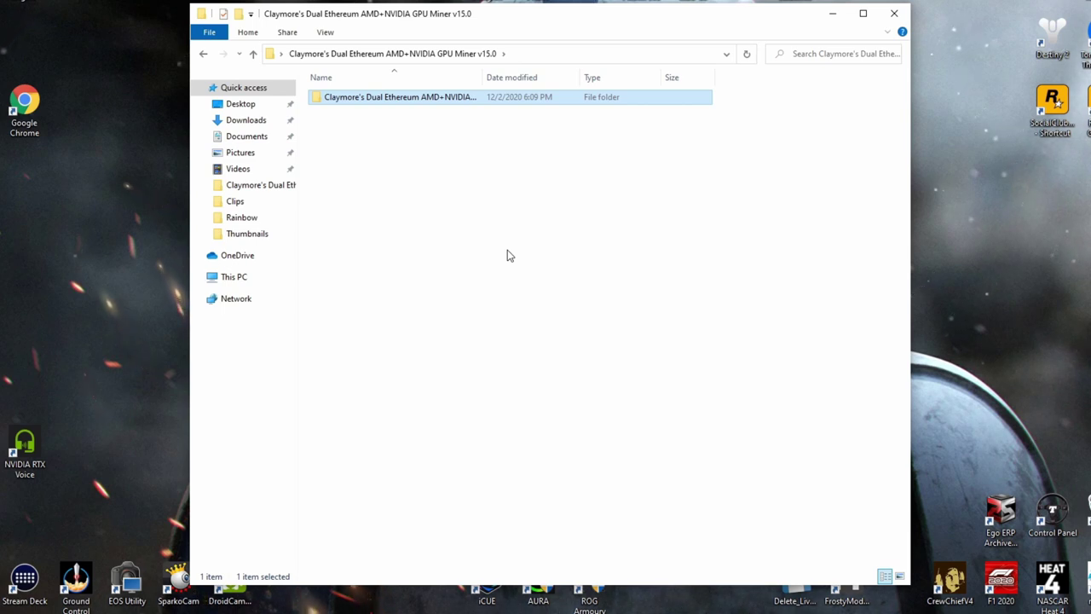
Step: Open the inner Claymore's Dual Ethereum AMD+NVIDIA GPU Miner v15.0 folder and locate the config text file
double_click(388, 100)
scroll(393, 108, down, 16)
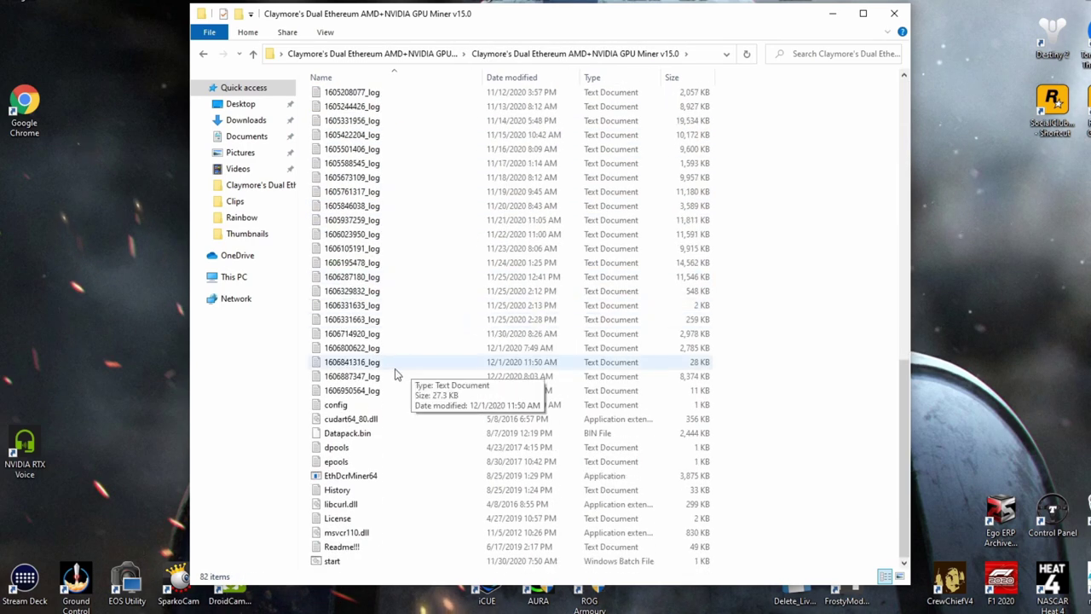
right_click(355, 403)
click(283, 404)
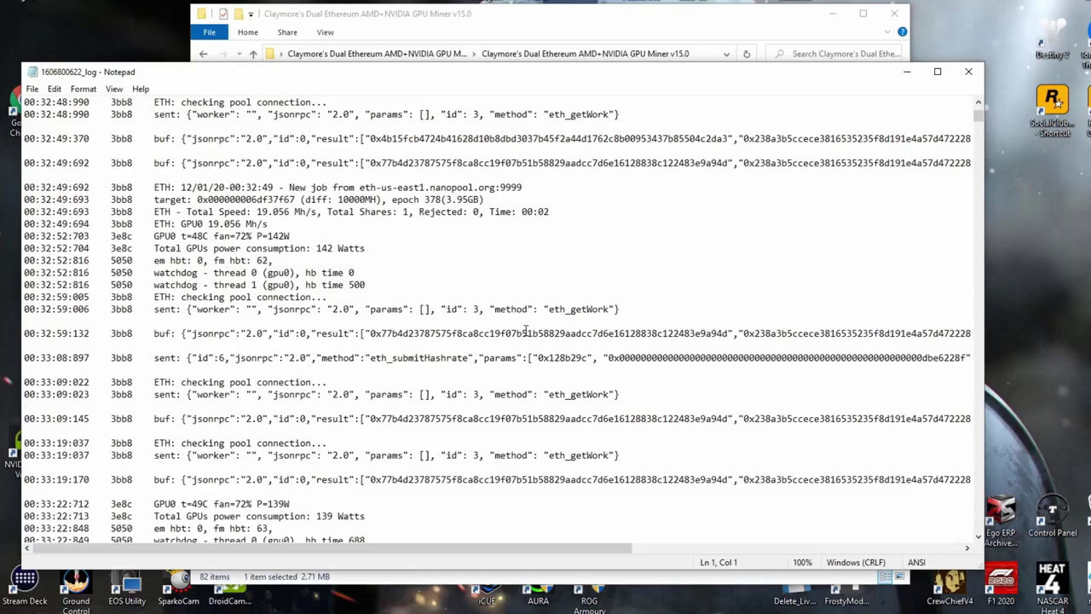
scroll(526, 331, down, 9)
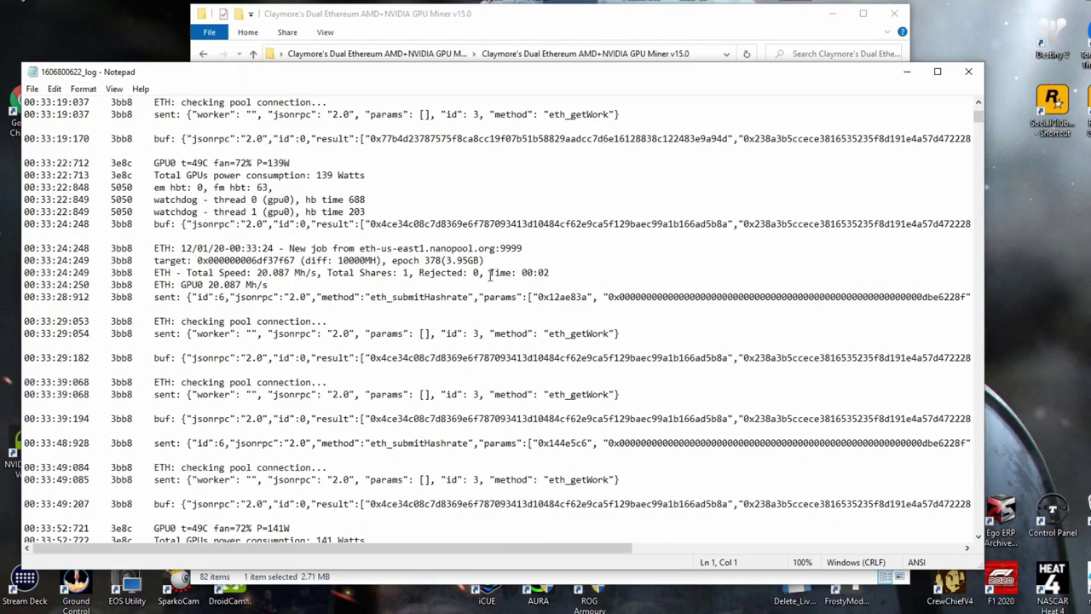
scroll(490, 275, down, 16)
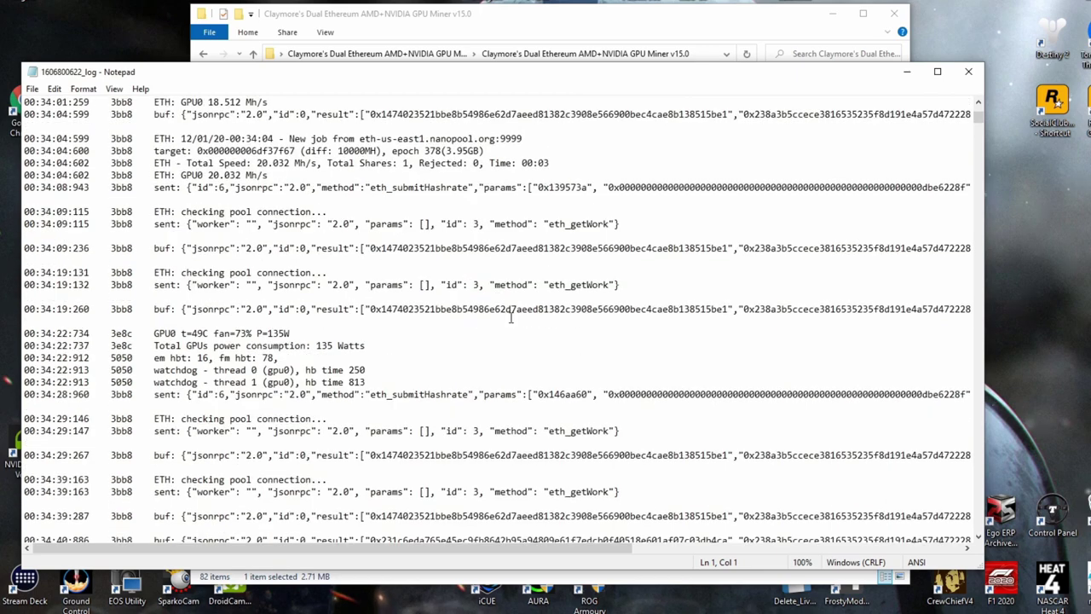
scroll(511, 317, down, 6)
scroll(533, 388, down, 5)
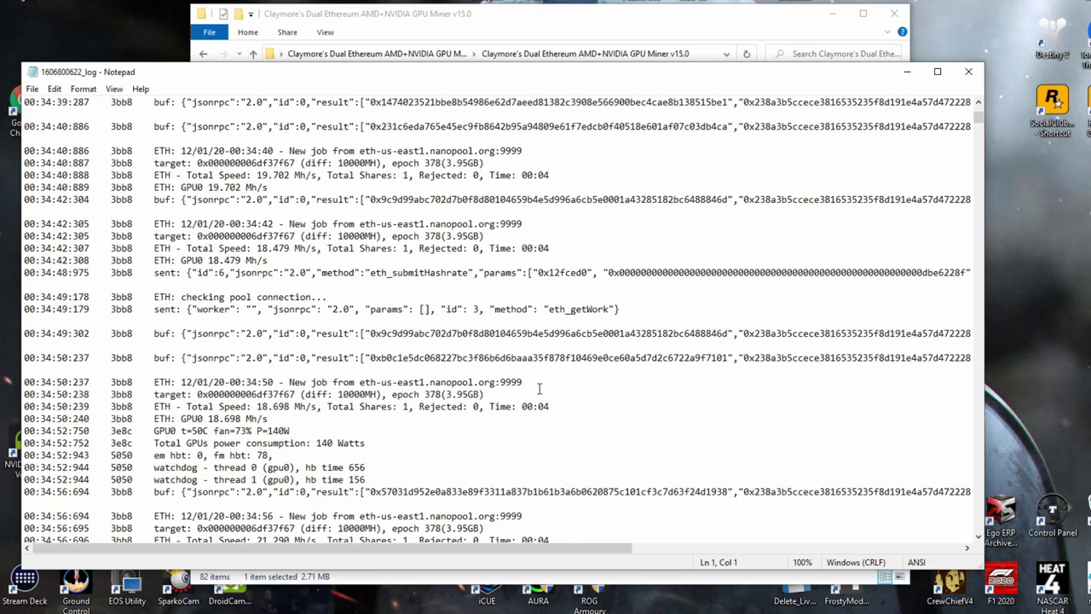
scroll(477, 372, down, 3)
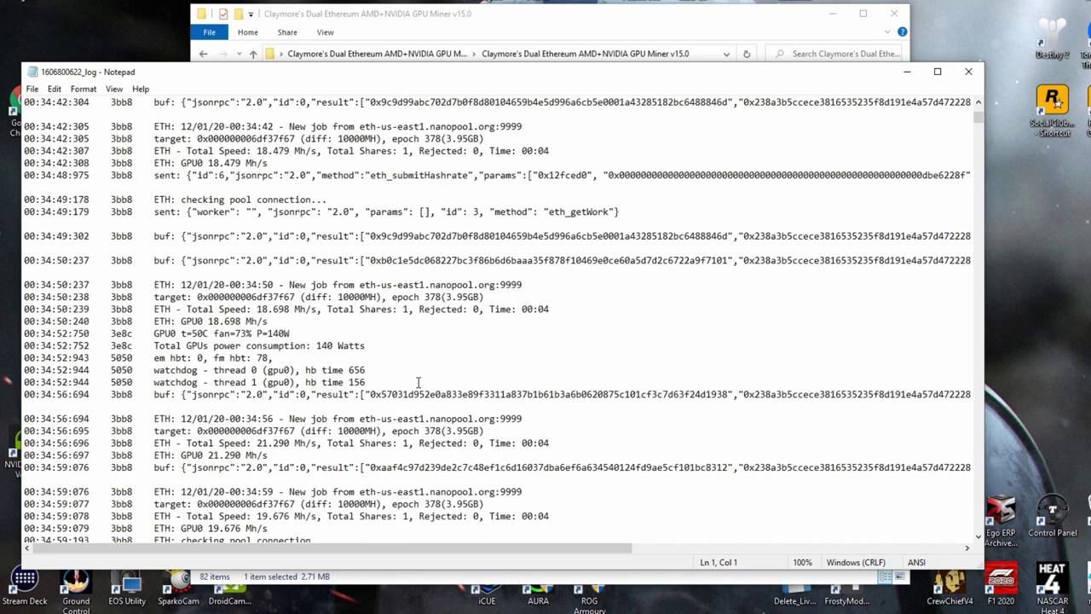
drag(381, 349, 160, 346)
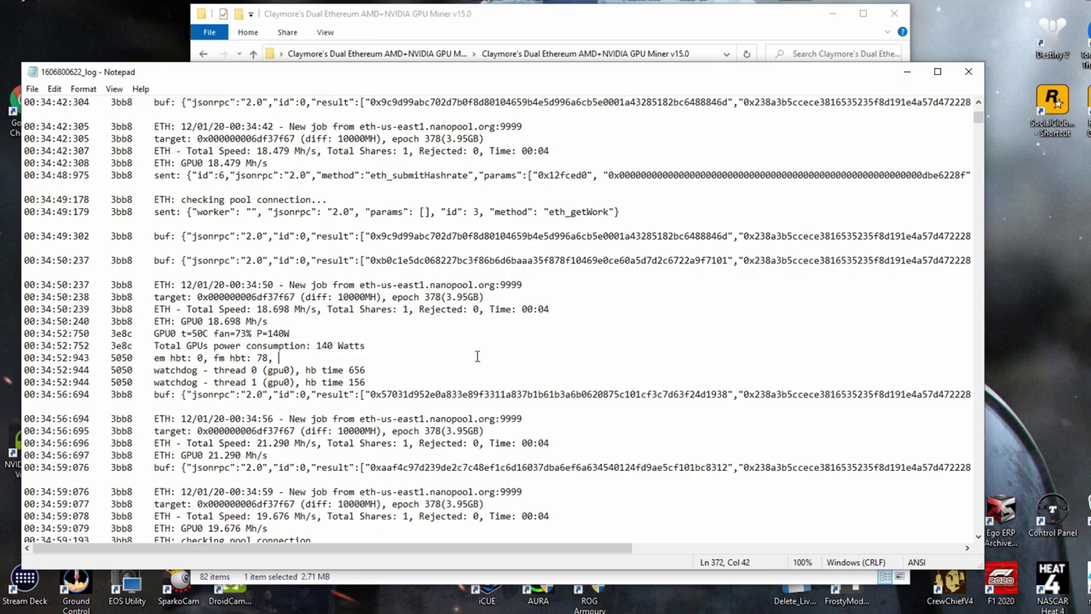